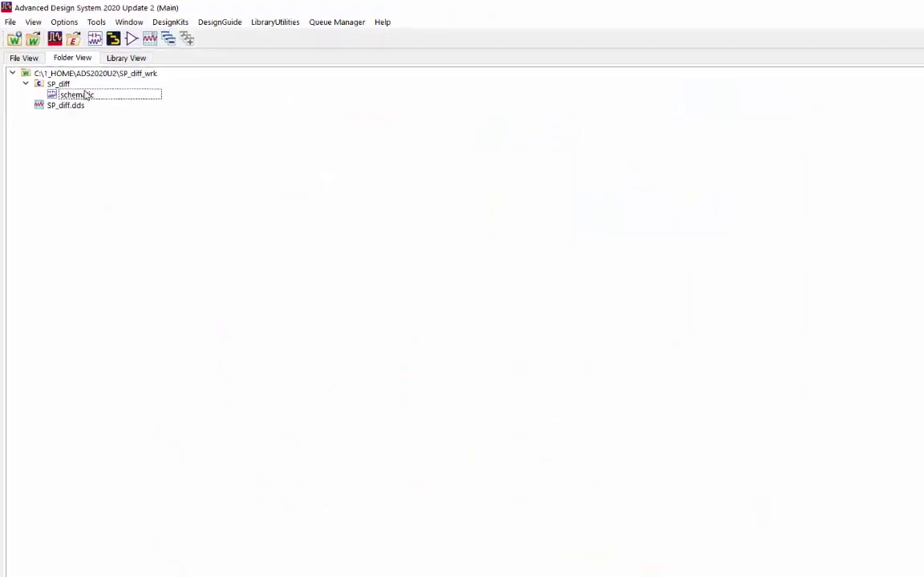
- Open SP_diff and load 8-port connector.s8p into SParamChecker, showing its 0–20 GHz summary
{"action": "left_click", "coordinate": [75, 107]}
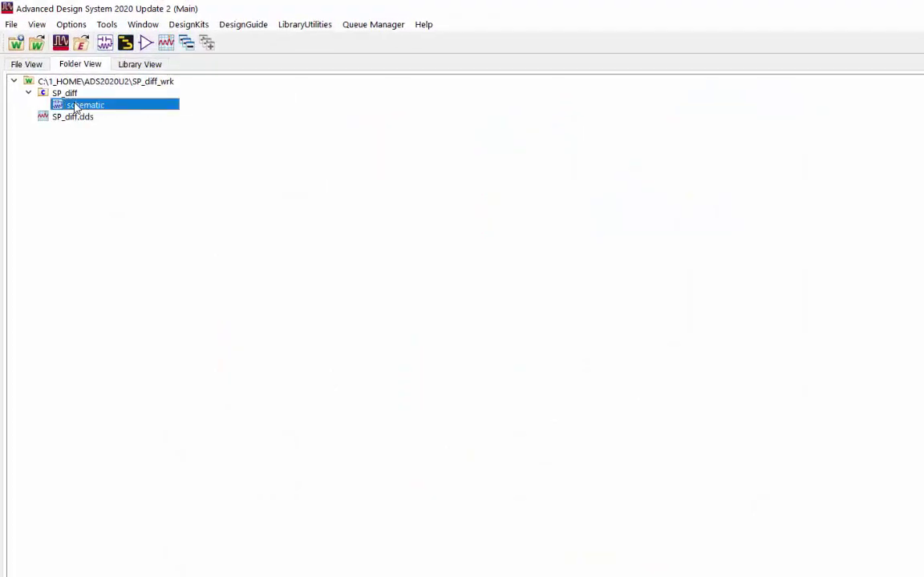
{"action": "double_click", "coordinate": [74, 107]}
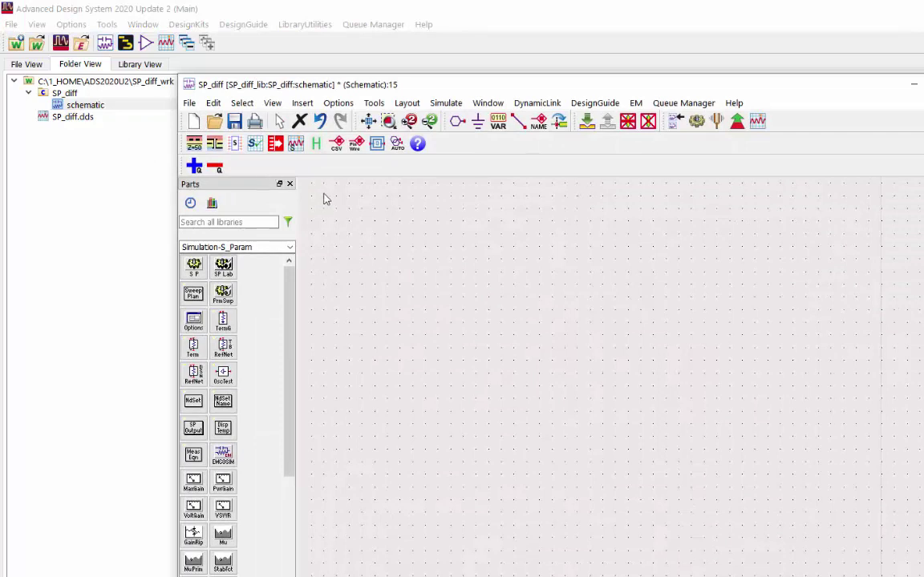
{"action": "left_click", "coordinate": [253, 143]}
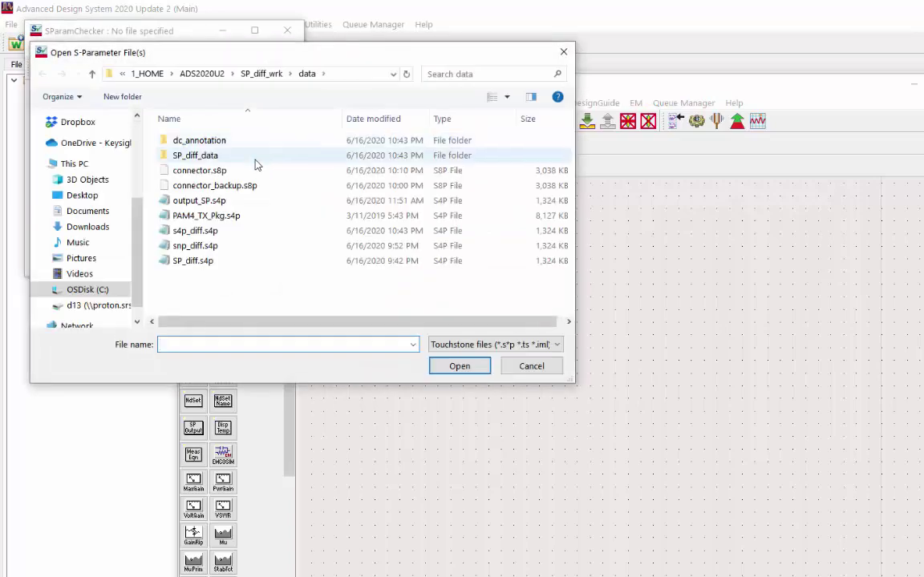
{"action": "double_click", "coordinate": [207, 171]}
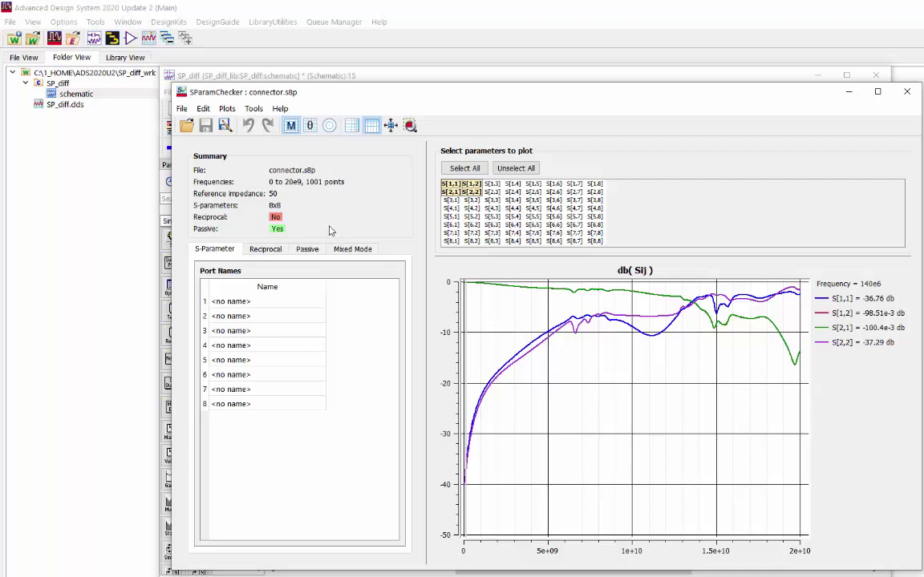
- Plot S[4,4], S[5,7], S[6,5] and S[7,4], then show the Mixed Mode port pairing table
{"action": "left_click", "coordinate": [513, 207]}
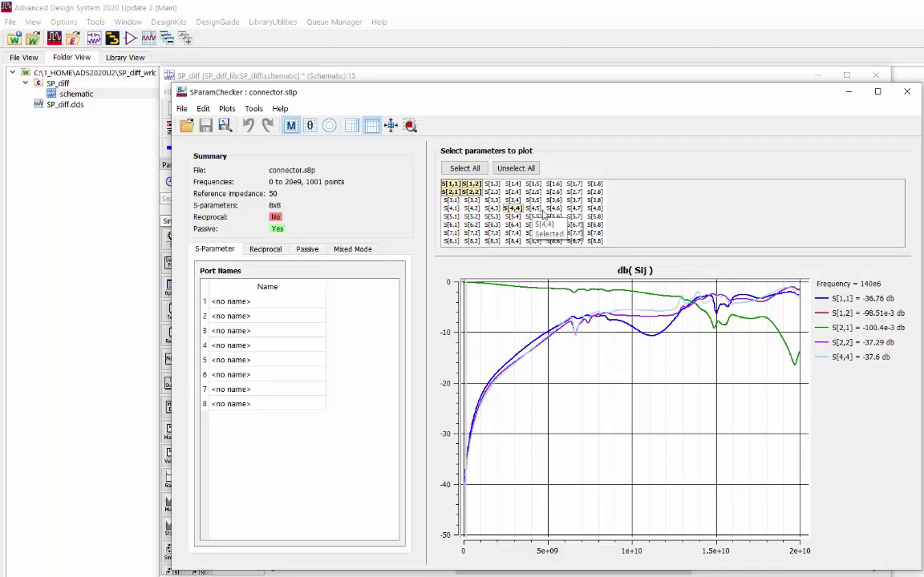
{"action": "left_click", "coordinate": [574, 216]}
{"action": "left_click", "coordinate": [534, 225]}
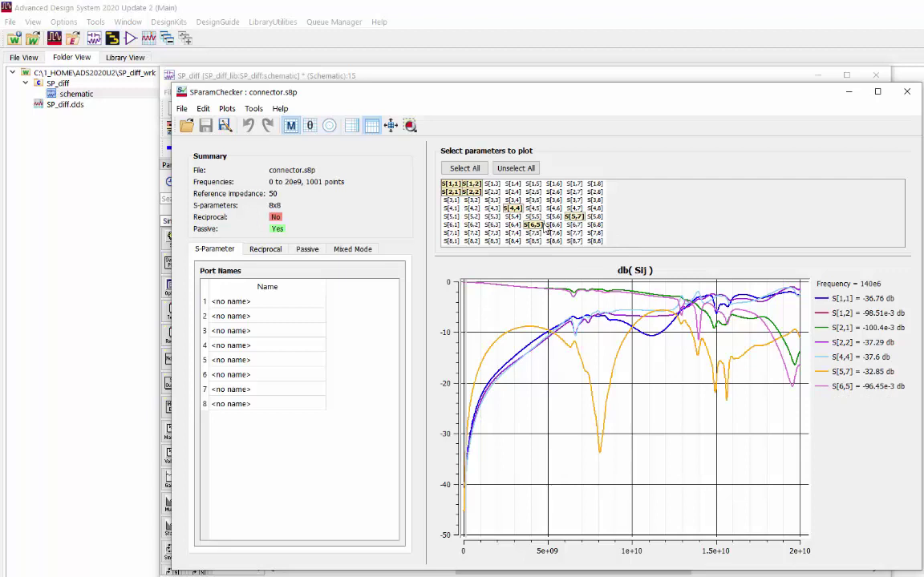
{"action": "left_click", "coordinate": [512, 232]}
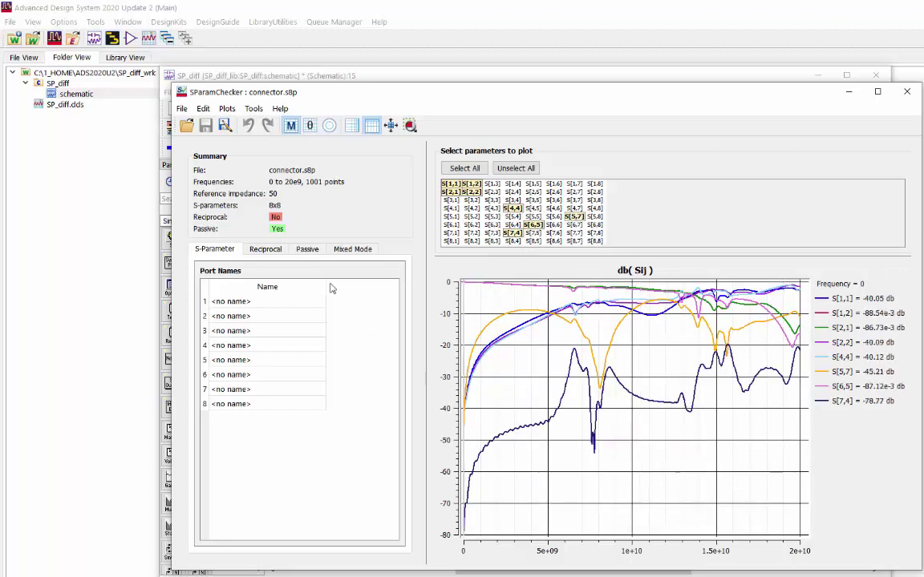
{"action": "left_click", "coordinate": [355, 250]}
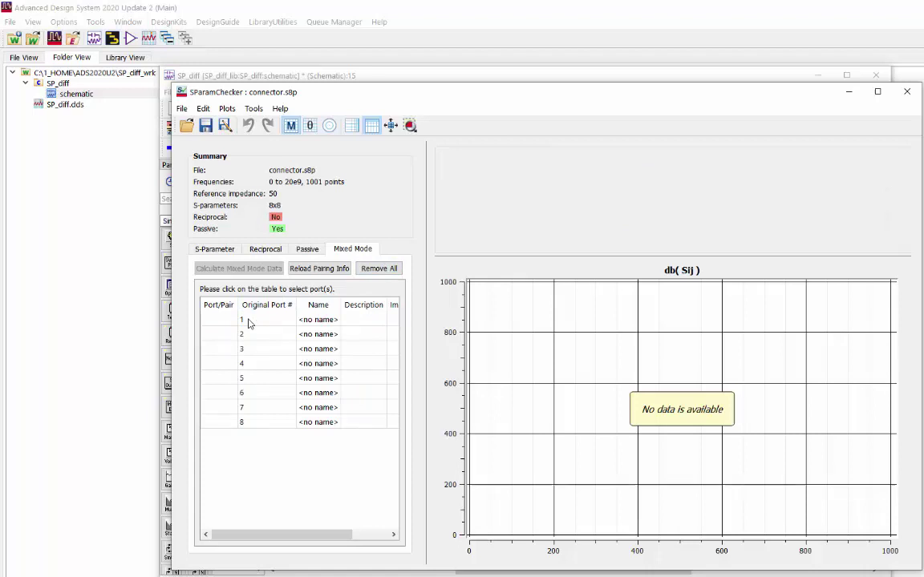
- Pair ports 1&3 as differential pair 1 and ports 2&4 as pair 2
{"action": "left_click", "coordinate": [245, 320]}
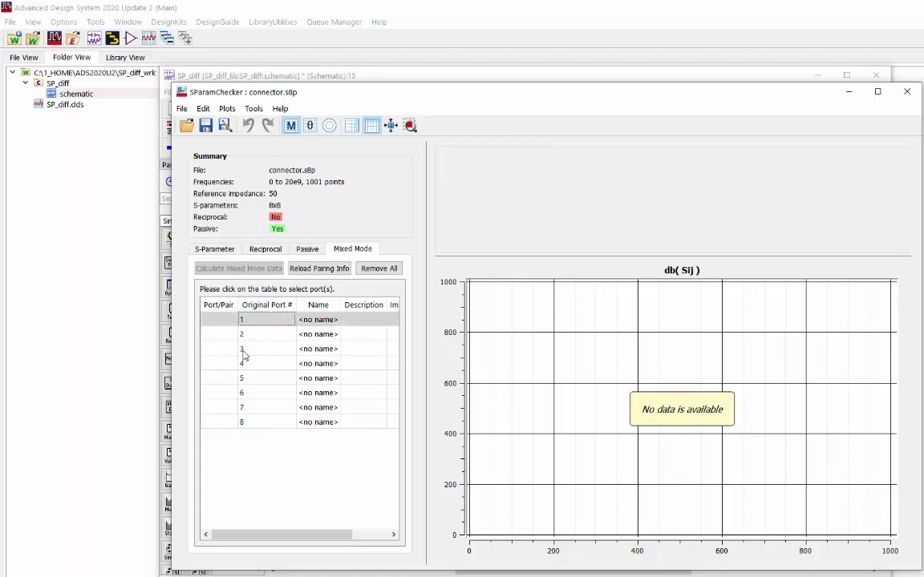
{"action": "left_click", "coordinate": [243, 351], "text": "ctrl"}
{"action": "right_click", "coordinate": [249, 320]}
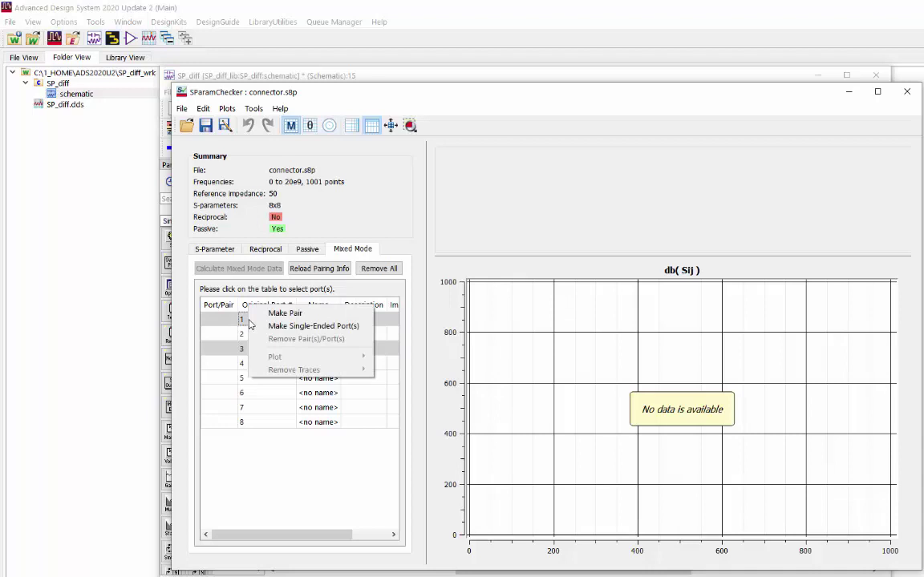
{"action": "left_click", "coordinate": [278, 313]}
{"action": "left_click", "coordinate": [246, 351]}
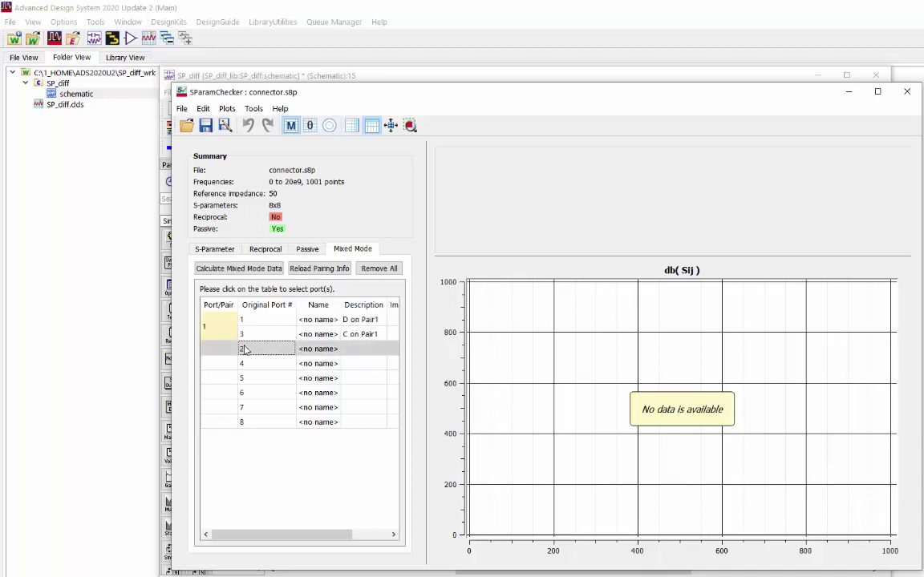
{"action": "left_click", "coordinate": [240, 363], "text": "ctrl"}
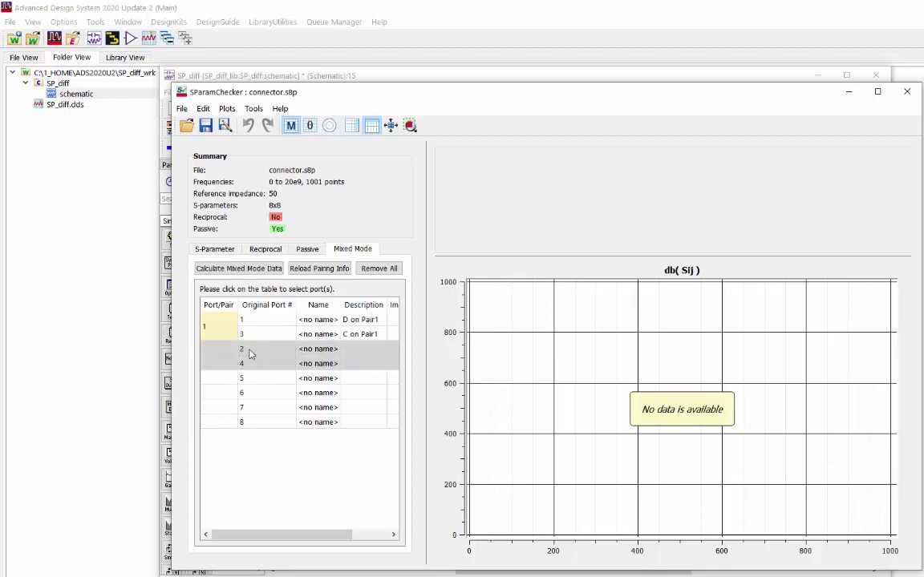
{"action": "right_click", "coordinate": [250, 338]}
{"action": "left_click", "coordinate": [277, 344]}
- Pair ports 5&7 as differential pair 3 and ports 6&8 as pair 4
{"action": "left_click", "coordinate": [246, 378]}
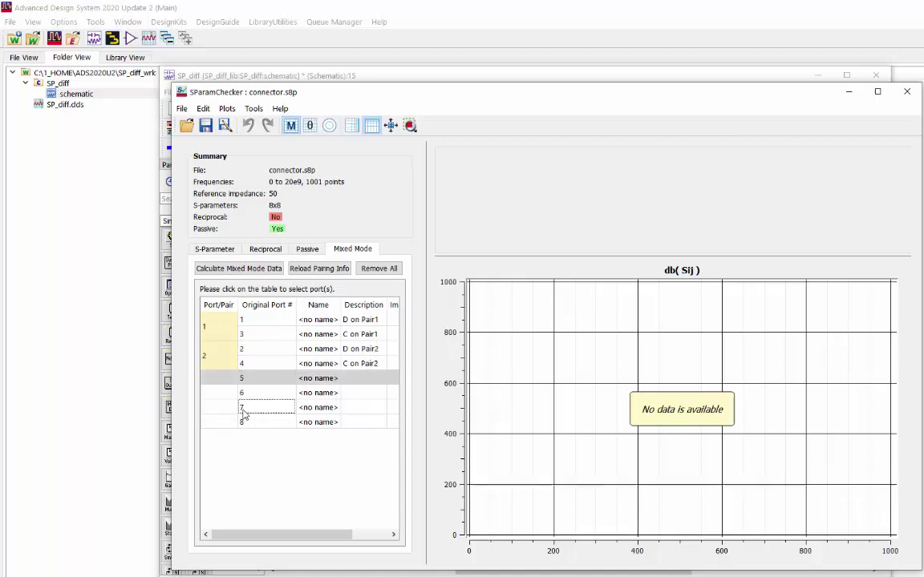
{"action": "left_click", "coordinate": [243, 408], "text": "ctrl"}
{"action": "right_click", "coordinate": [244, 365]}
{"action": "left_click", "coordinate": [257, 369]}
{"action": "left_click", "coordinate": [243, 407]}
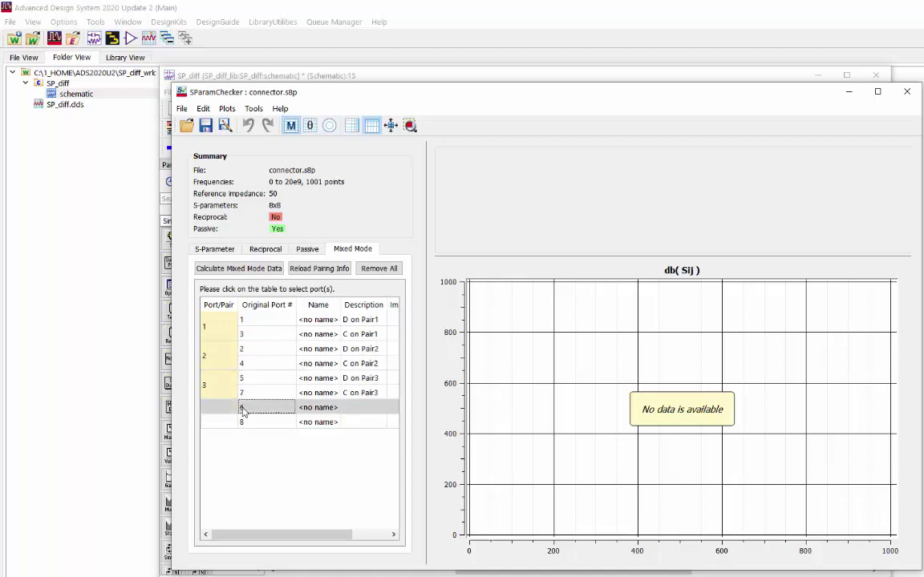
{"action": "left_click", "coordinate": [242, 423], "text": "ctrl"}
{"action": "right_click", "coordinate": [244, 409]}
{"action": "left_click", "coordinate": [264, 402]}
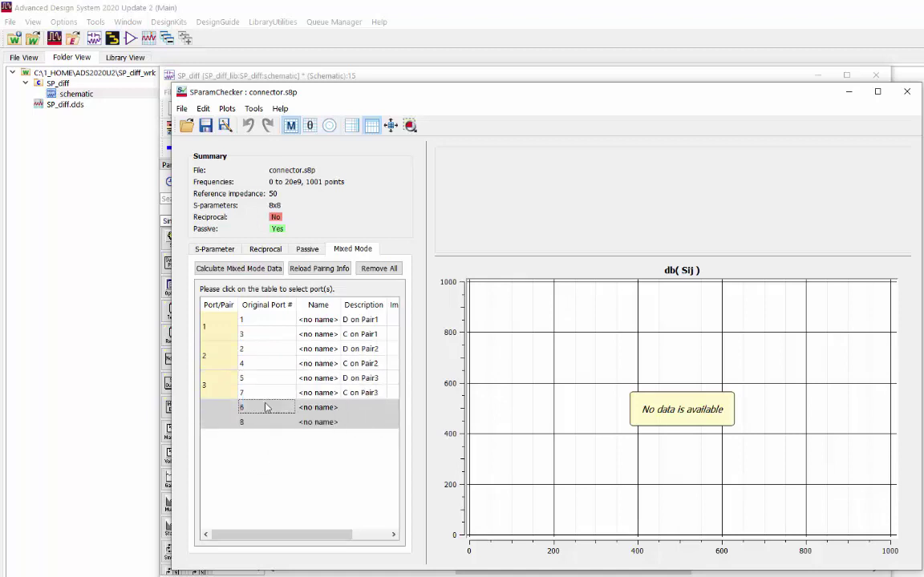
- Calculate mixed-mode data and plot S[D2,D1], reading -18.16 dB at 20 GHz
{"action": "left_click", "coordinate": [245, 271]}
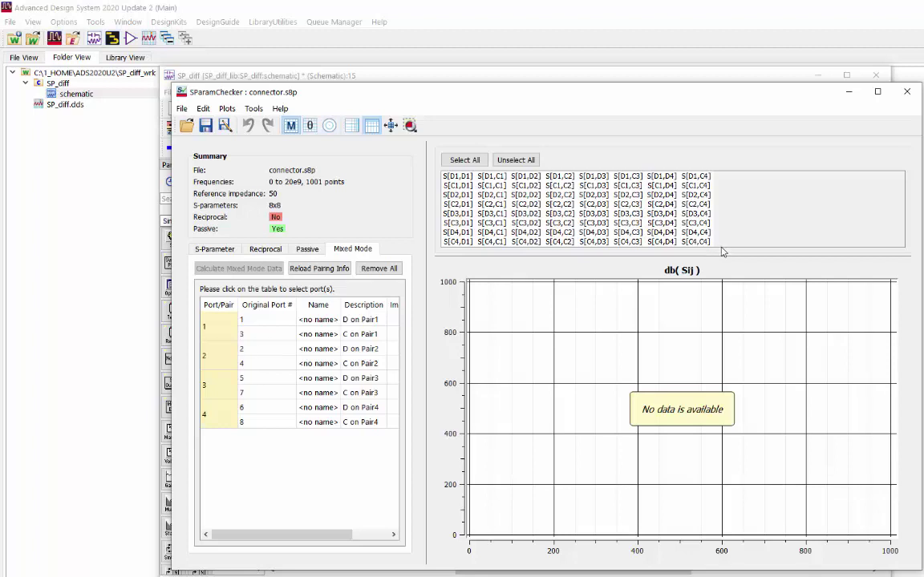
{"action": "left_click", "coordinate": [463, 198]}
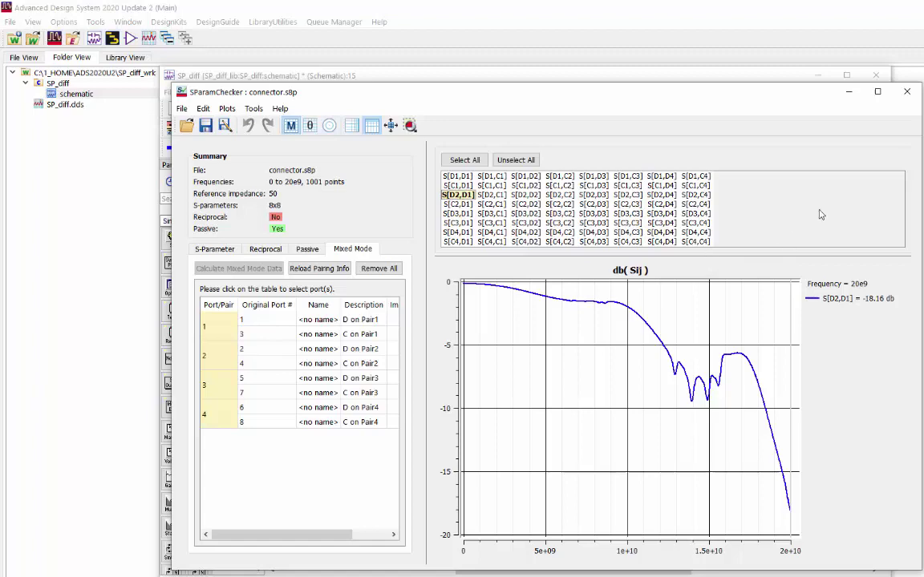
- Close the S-parameter checker and drop one SnP component onto the schematic
{"action": "left_click", "coordinate": [907, 91]}
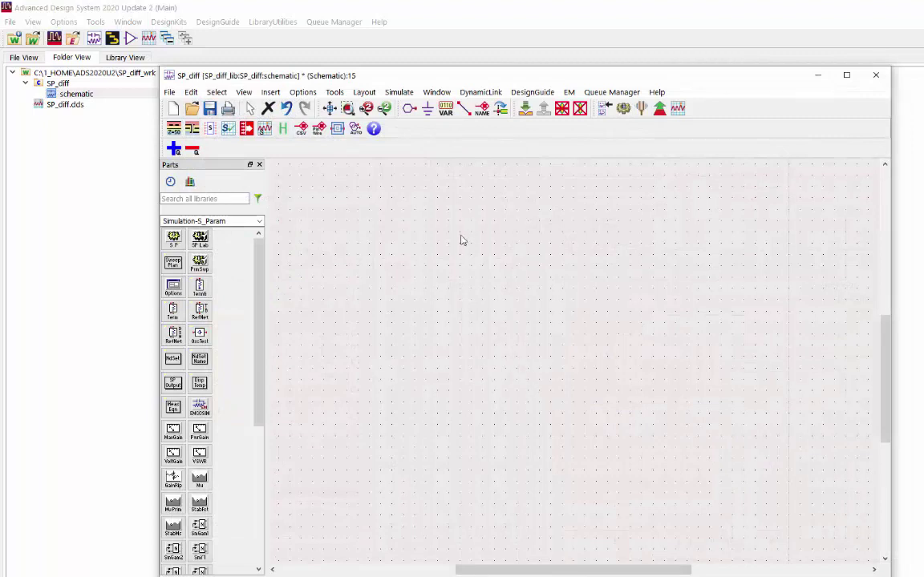
{"action": "left_click", "coordinate": [228, 129]}
{"action": "left_click", "coordinate": [479, 309]}
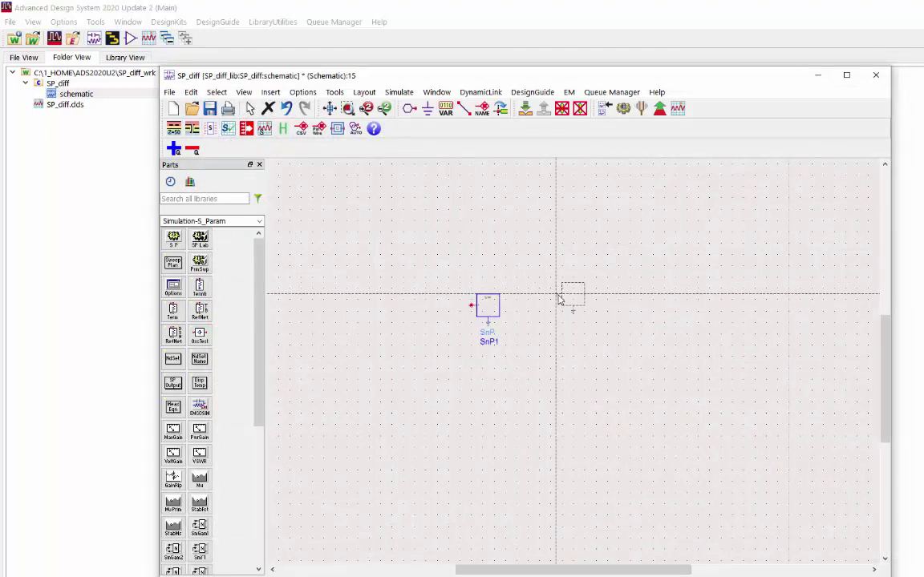
{"action": "key", "text": "Escape"}
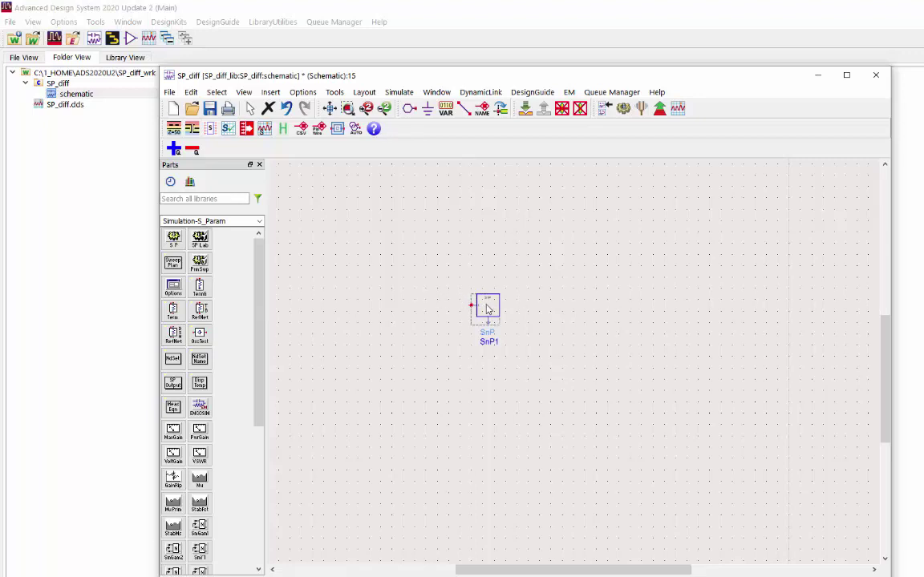
- Set SnP1's data file to connector.s8p, making it an 8-port S8P block, and reposition it
{"action": "double_click", "coordinate": [487, 308]}
{"action": "left_click", "coordinate": [759, 281]}
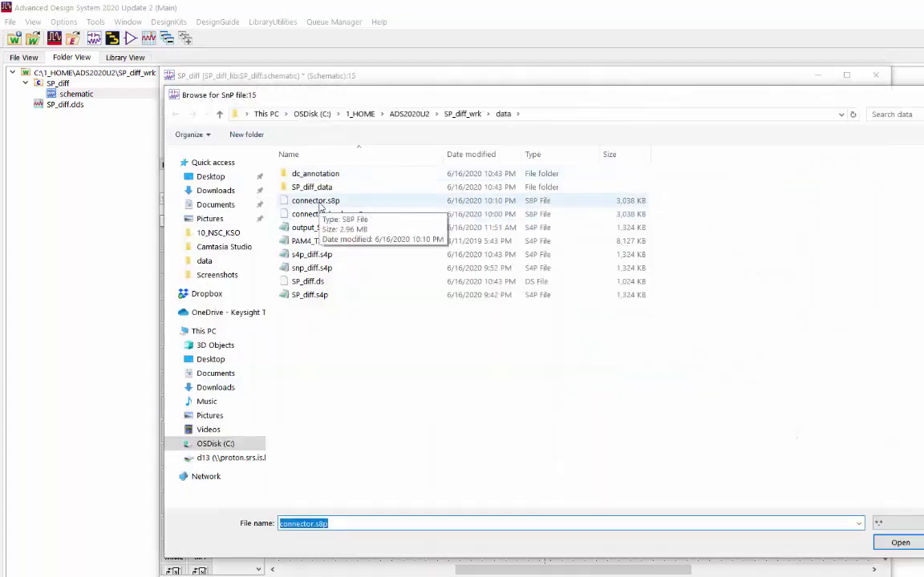
{"action": "double_click", "coordinate": [319, 202]}
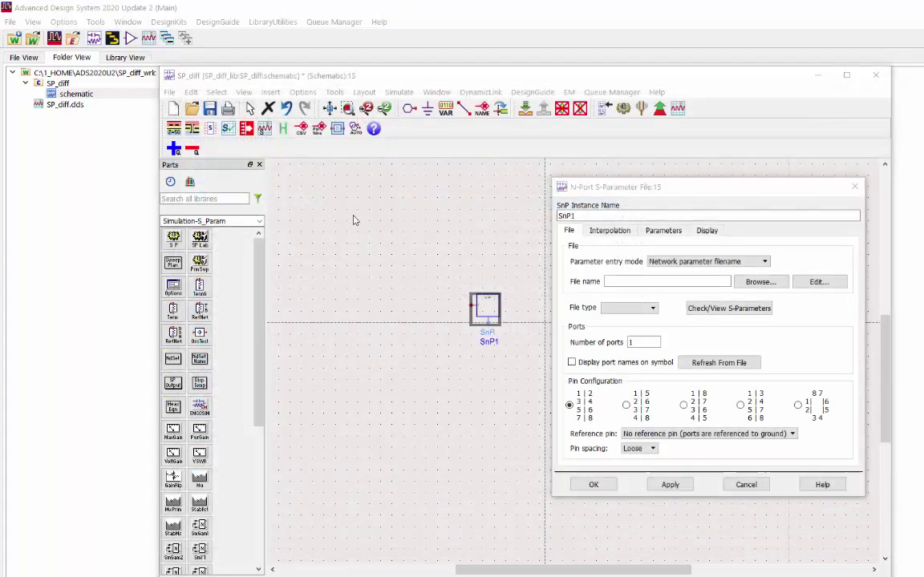
{"action": "left_click", "coordinate": [594, 485]}
{"action": "scroll", "coordinate": [574, 358], "scroll_direction": "up", "scroll_amount": 3}
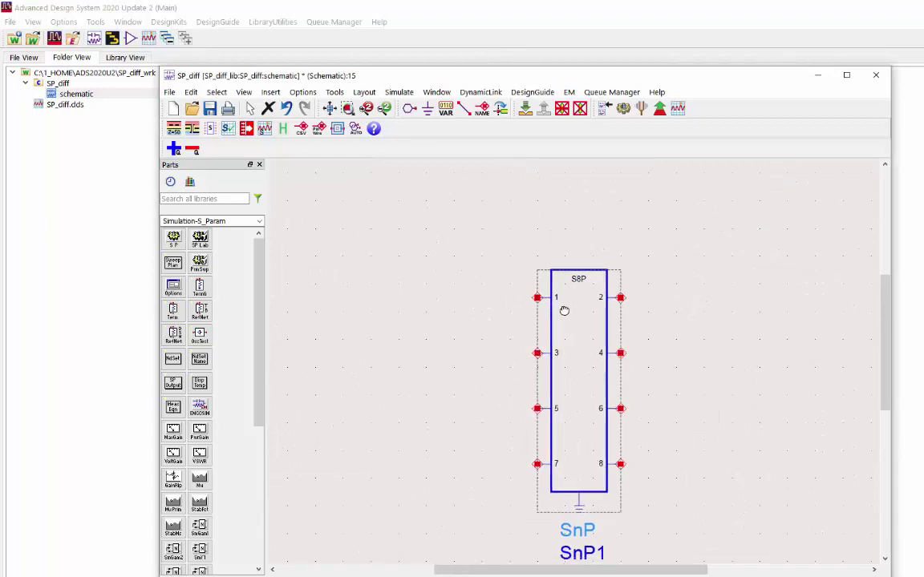
{"action": "left_click_drag", "start_coordinate": [550, 305], "coordinate": [523, 233]}
- Run Prepare device for Differential Simulations to add baluns, terminations, Z0=100 and an S-parameter controller
{"action": "left_click", "coordinate": [335, 160]}
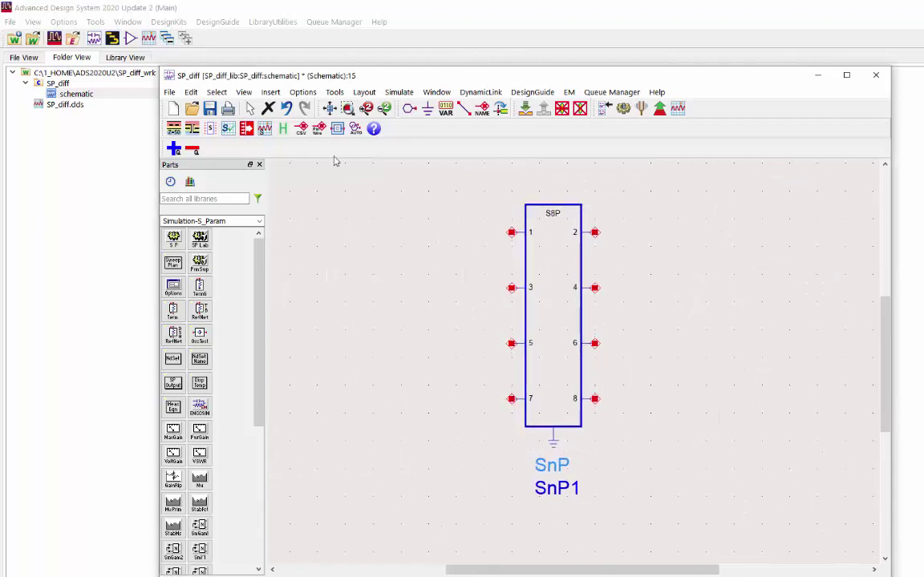
{"action": "left_click", "coordinate": [334, 92]}
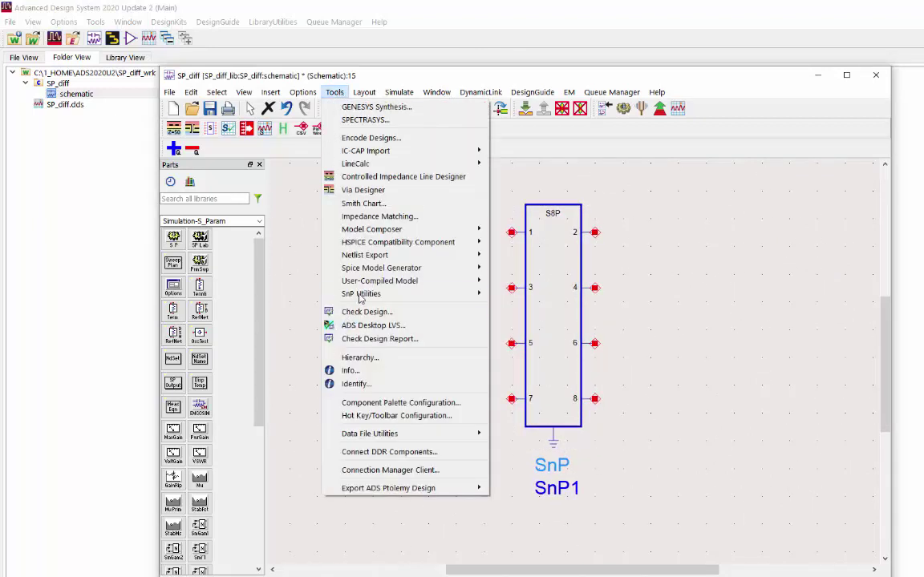
{"action": "mouse_move", "coordinate": [362, 293]}
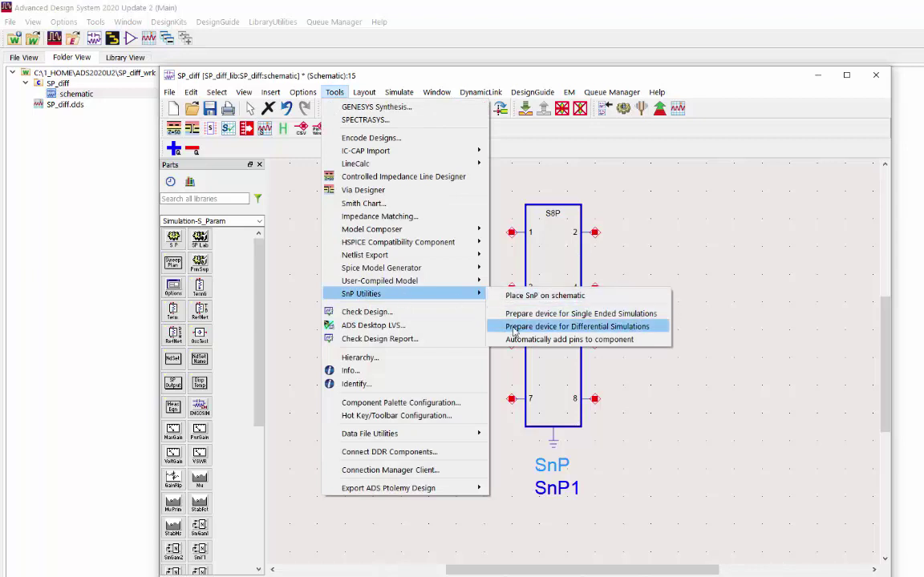
{"action": "left_click", "coordinate": [594, 327]}
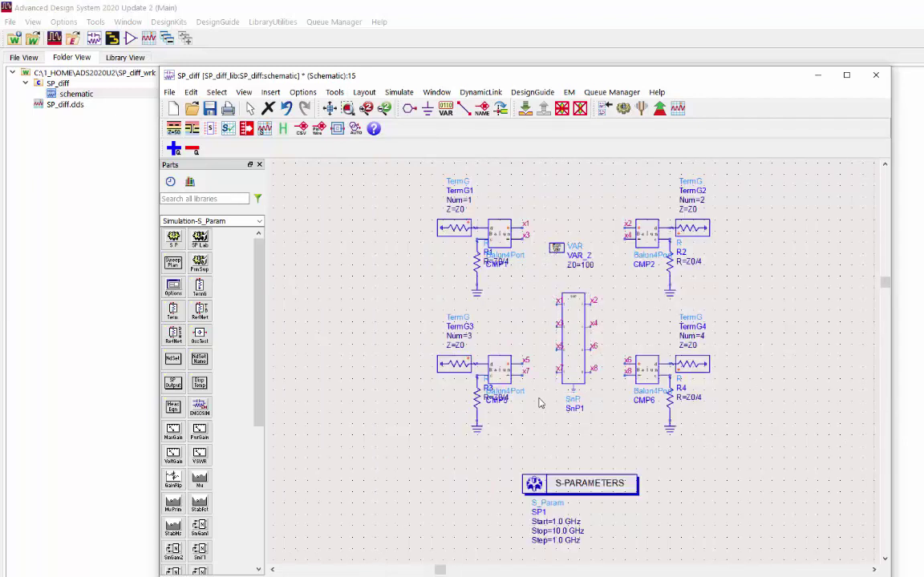
- Move the S-PARAMETERS controller up and set its sweep to start 0, stop 20 GHz, step 0.01 GHz
{"action": "left_click", "coordinate": [644, 209]}
{"action": "left_click_drag", "start_coordinate": [597, 488], "coordinate": [513, 470]}
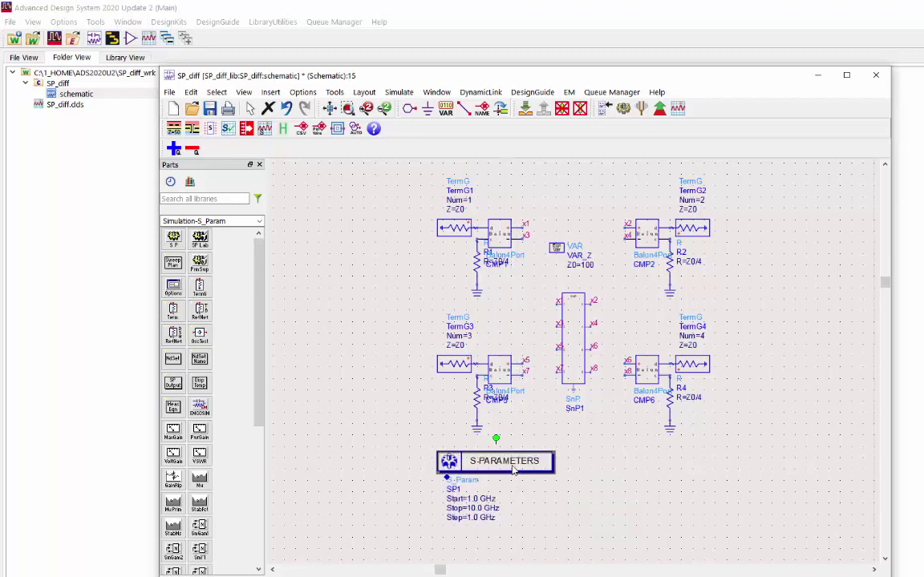
{"action": "double_click", "coordinate": [473, 499]}
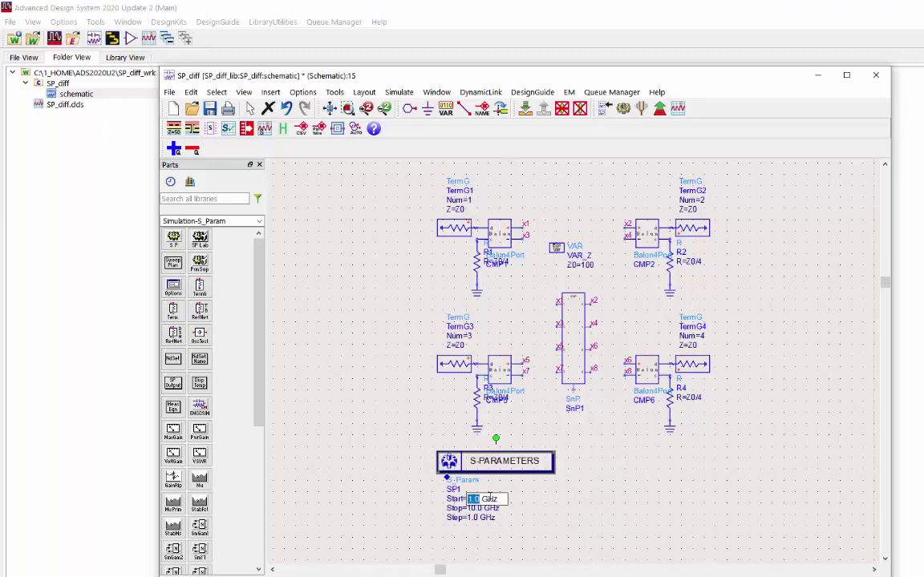
{"action": "type", "text": "0"}
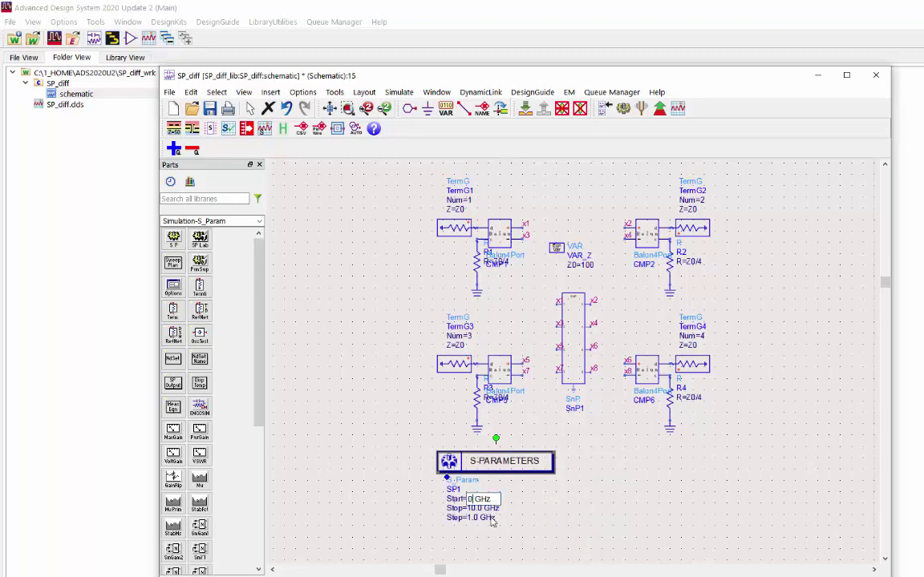
{"action": "key", "text": "Return"}
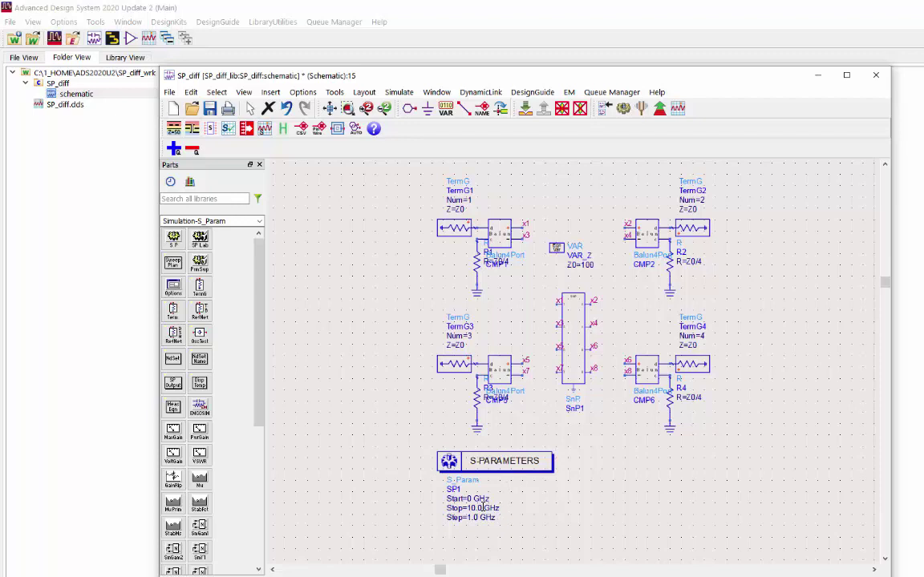
{"action": "double_click", "coordinate": [475, 509]}
{"action": "type", "text": "20"}
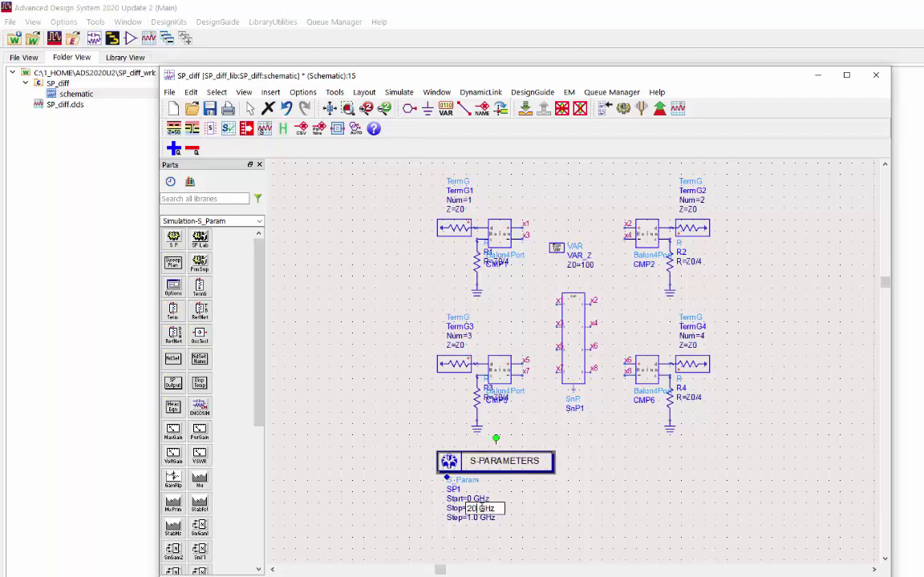
{"action": "key", "text": "Return"}
{"action": "double_click", "coordinate": [473, 518]}
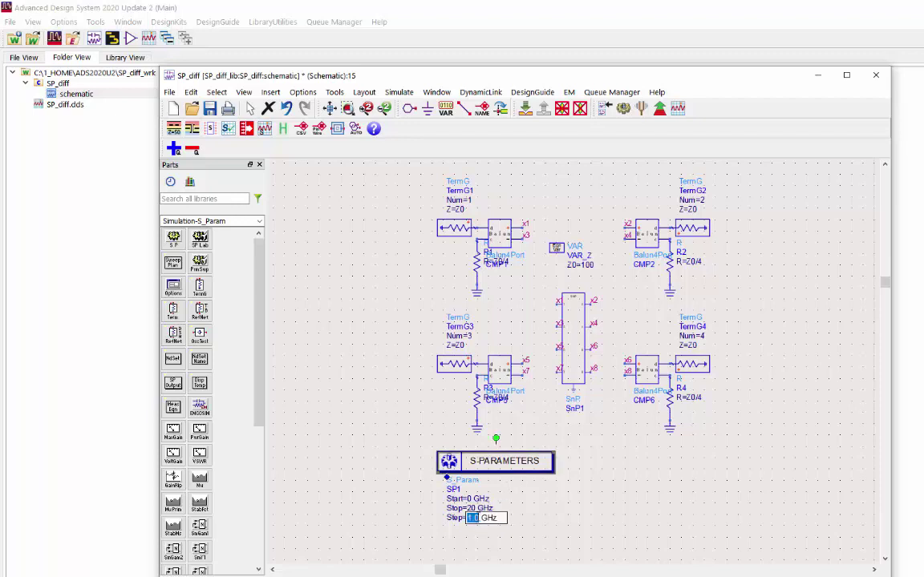
{"action": "type", "text": "0.01"}
{"action": "key", "text": "Return"}
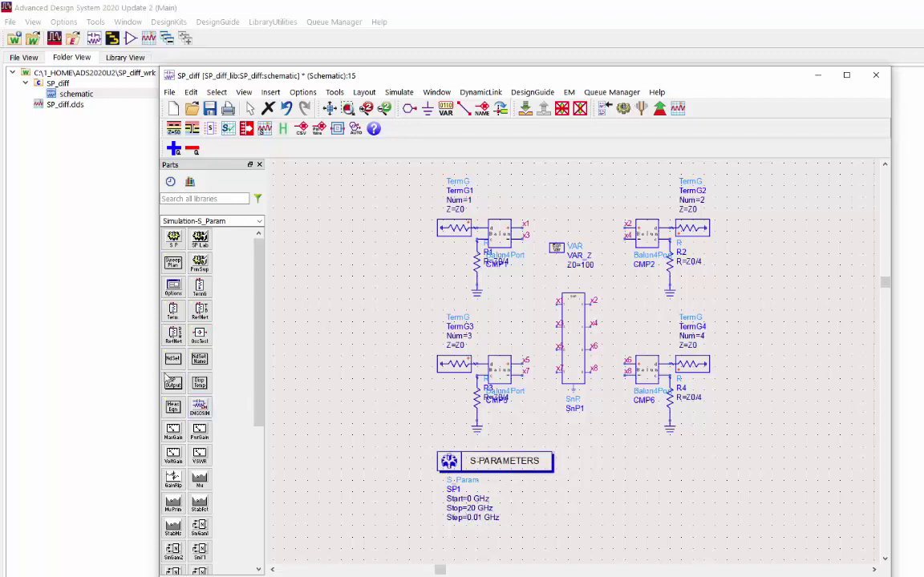
- Place an SPOutput component beside the controller with FileName s4p_diff
{"action": "left_click", "coordinate": [174, 383]}
{"action": "left_click", "coordinate": [584, 458]}
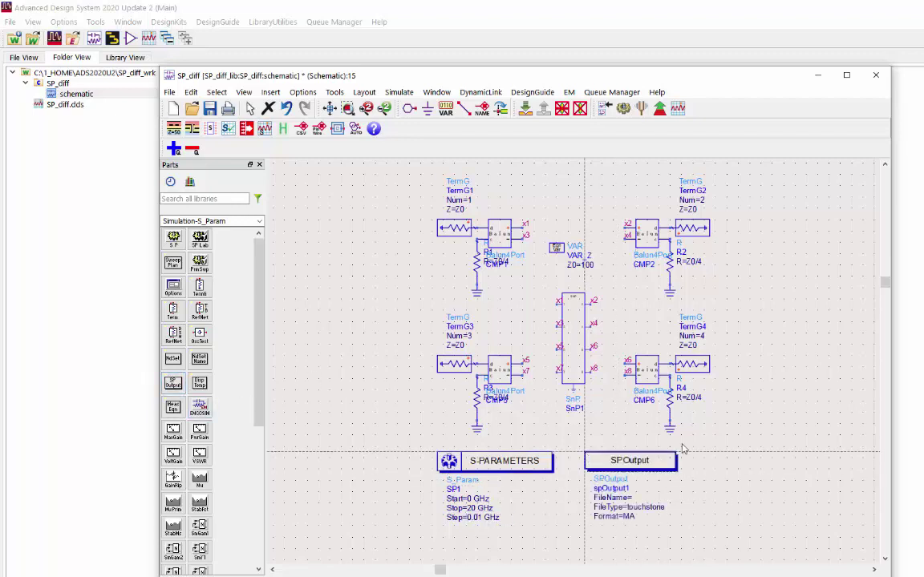
{"action": "key", "text": "Escape"}
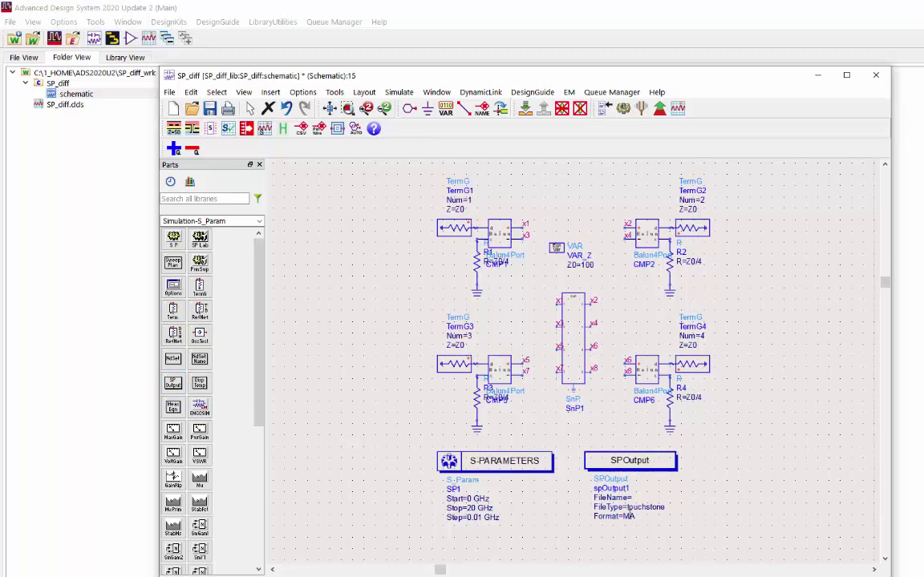
{"action": "double_click", "coordinate": [650, 464]}
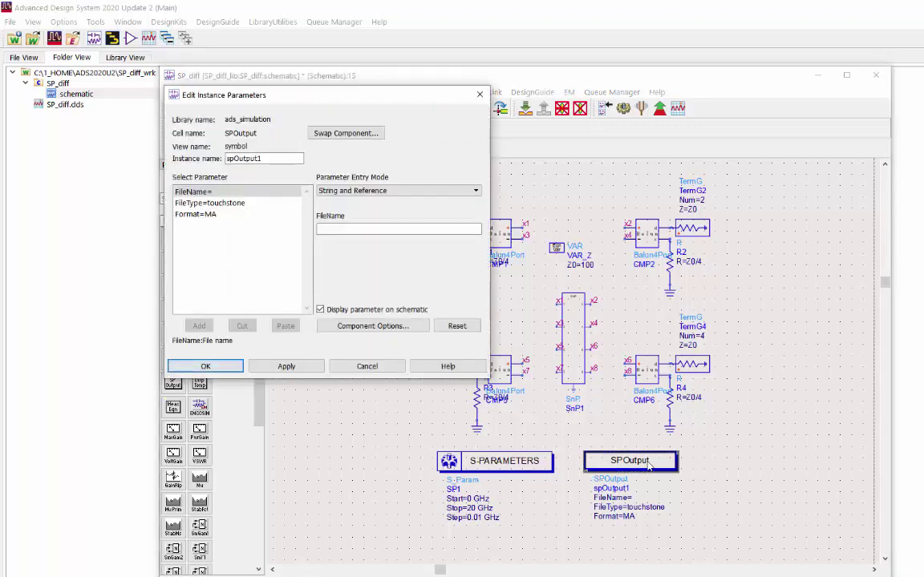
{"action": "left_click", "coordinate": [372, 230]}
{"action": "type", "text": "s4p_diff"}
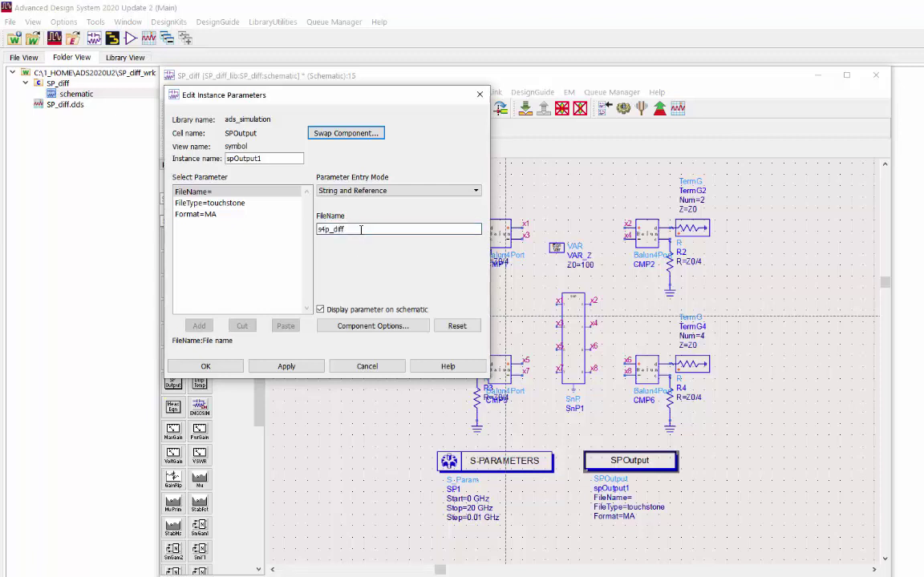
{"action": "left_click", "coordinate": [294, 365]}
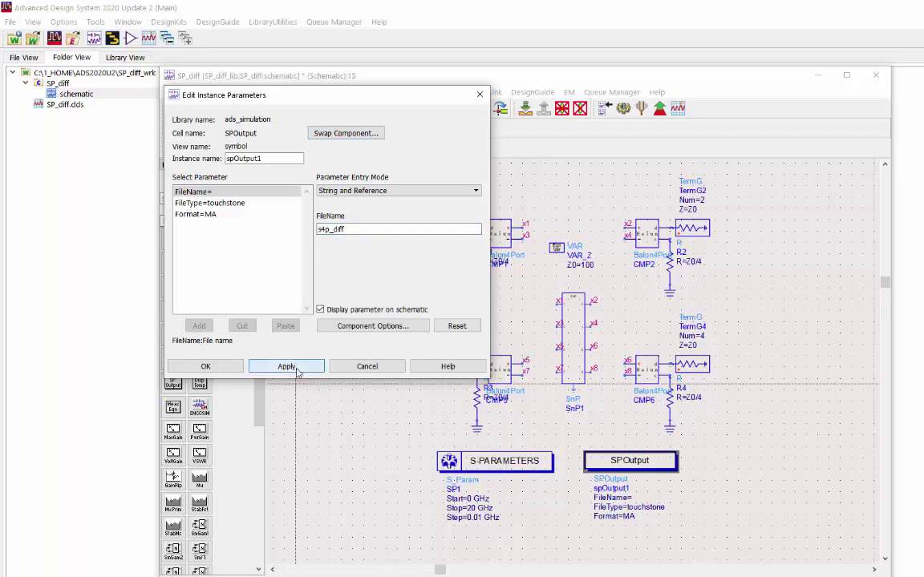
{"action": "left_click", "coordinate": [206, 366]}
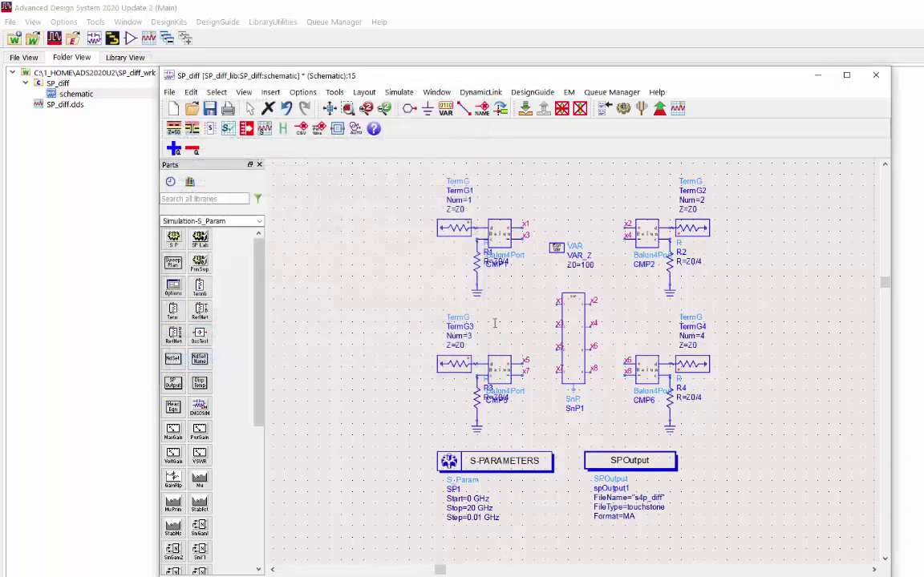
- Simulate the testbench, view the 0–20 GHz dB(S(2,1)) plot, and return to the main ADS window
{"action": "left_click", "coordinate": [626, 109]}
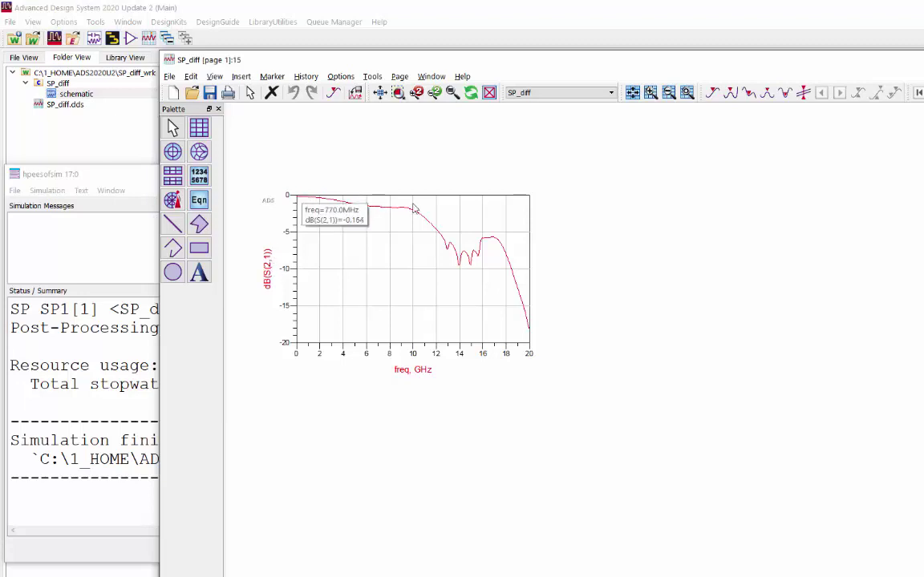
{"action": "mouse_move", "coordinate": [471, 263]}
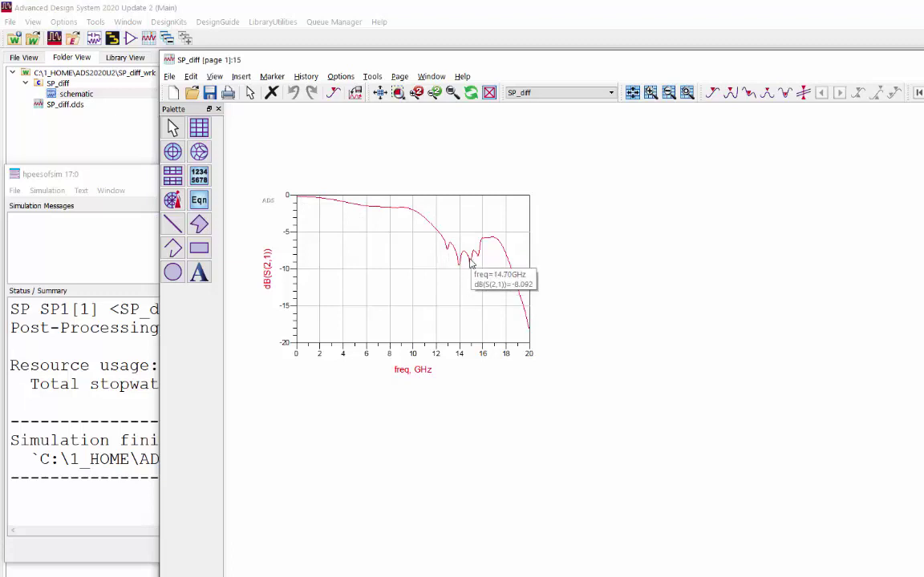
{"action": "left_click", "coordinate": [76, 141]}
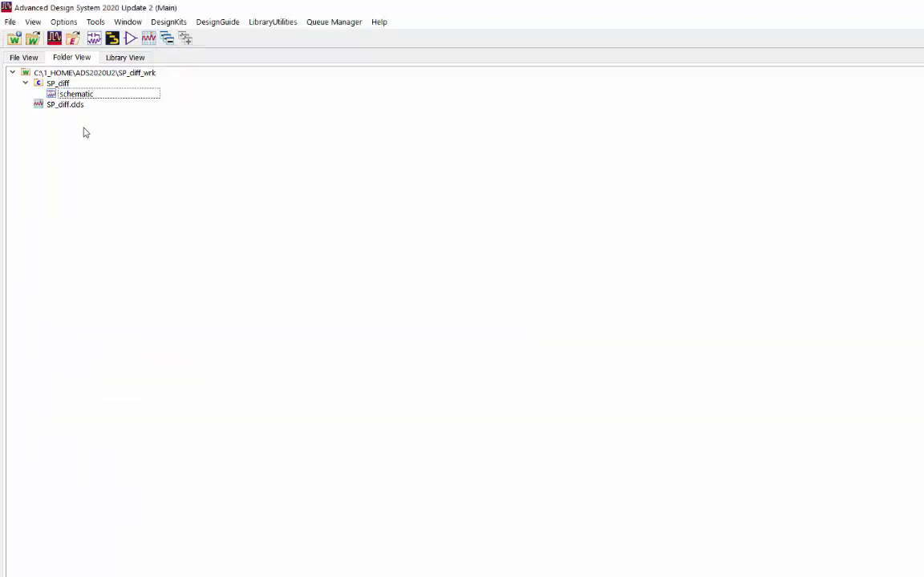
- Explore the workspace in File Explorer and open its data folder containing s4p_diff.s4p
{"action": "right_click", "coordinate": [115, 76]}
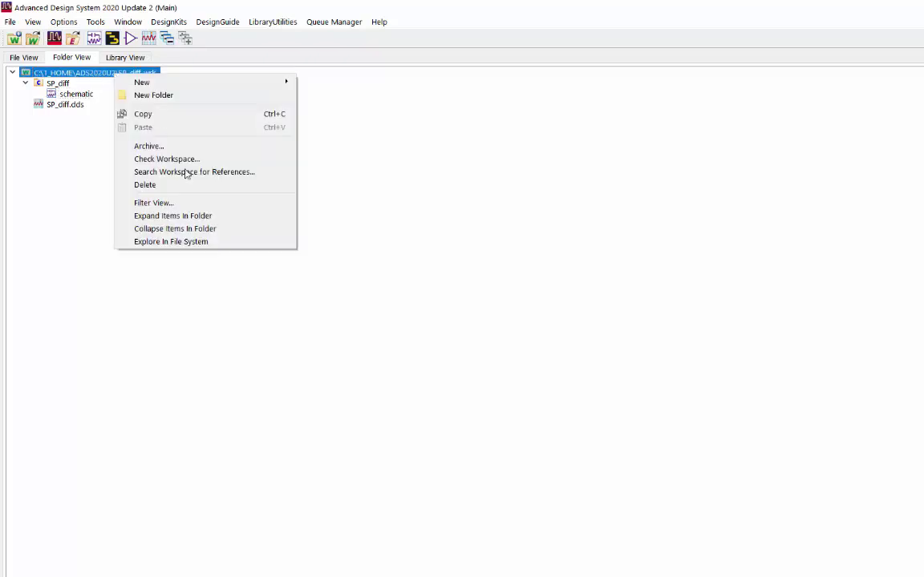
{"action": "left_click", "coordinate": [197, 243]}
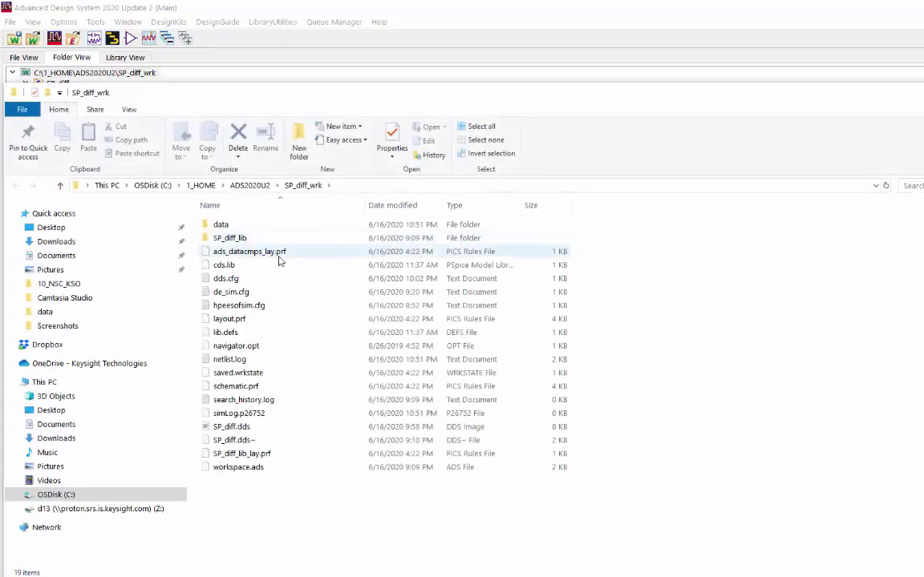
{"action": "double_click", "coordinate": [227, 227]}
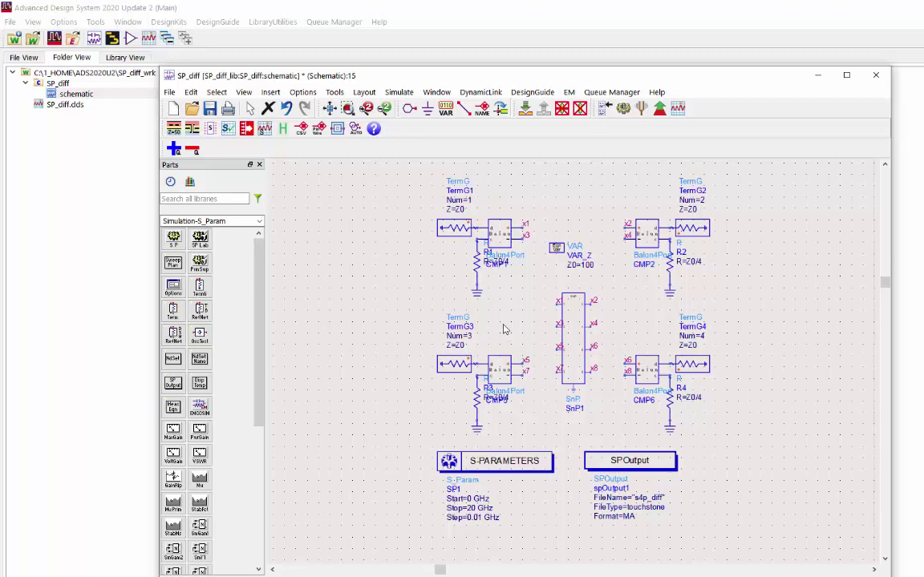
- Delete resistor R1 and place a copy of TermG1 below the first balun
{"action": "left_click_drag", "start_coordinate": [500, 313], "coordinate": [463, 237]}
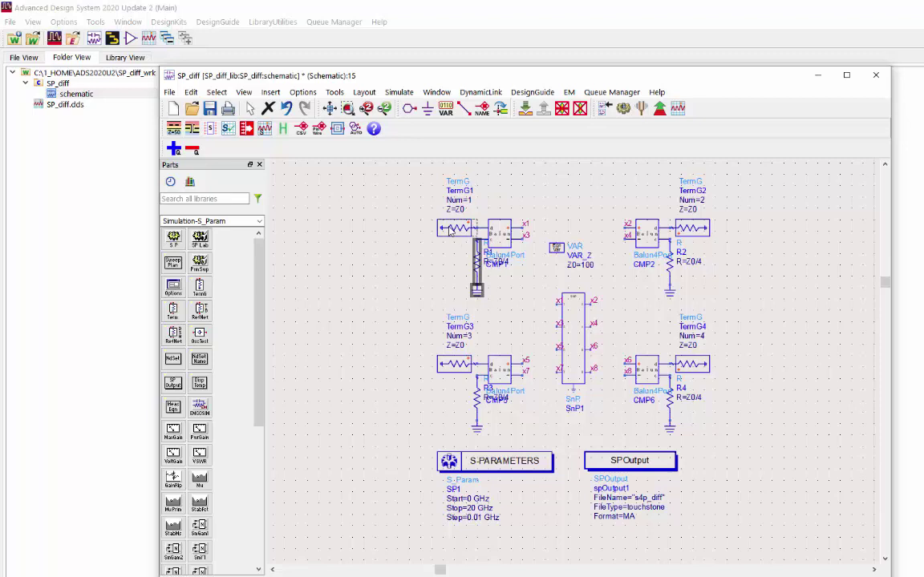
{"action": "key", "text": "Delete"}
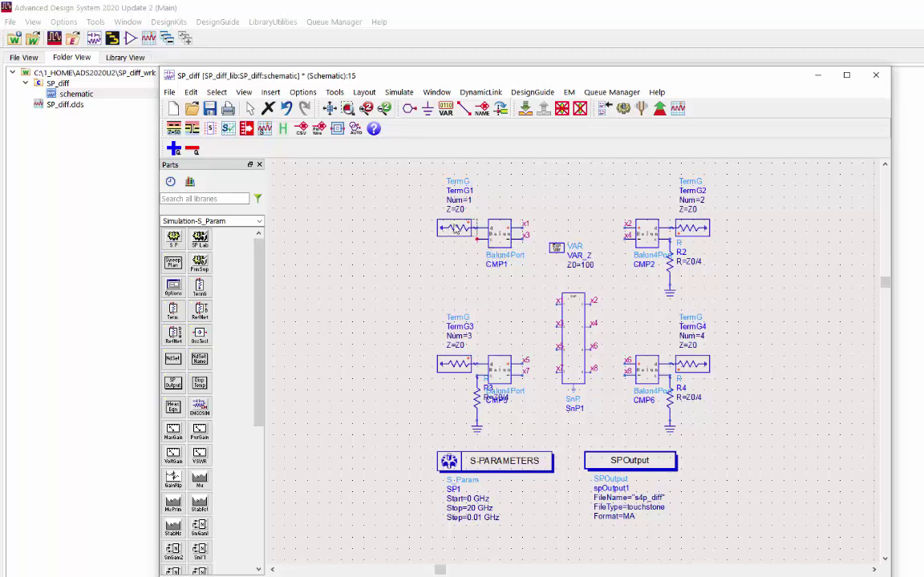
{"action": "left_click", "coordinate": [455, 231]}
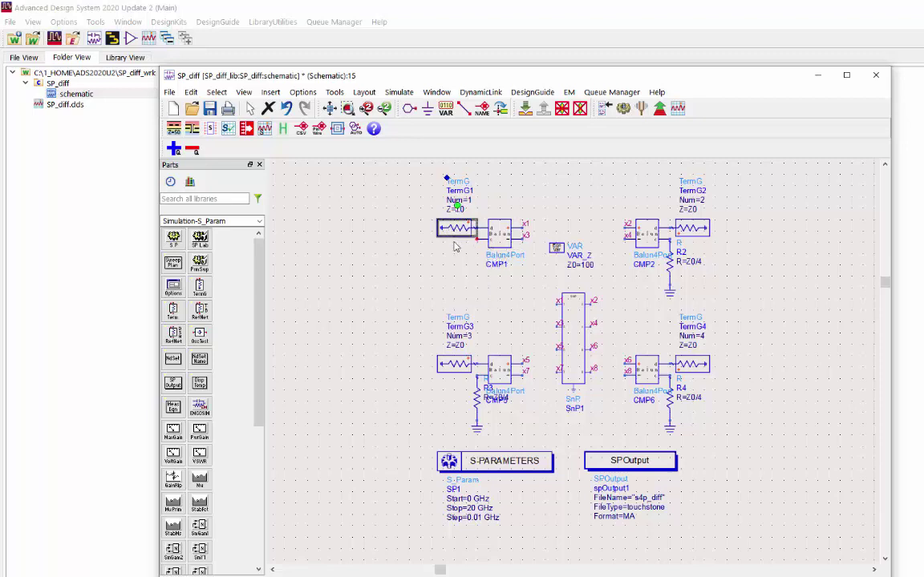
{"action": "key", "text": "ctrl+c"}
{"action": "key", "text": "ctrl+v"}
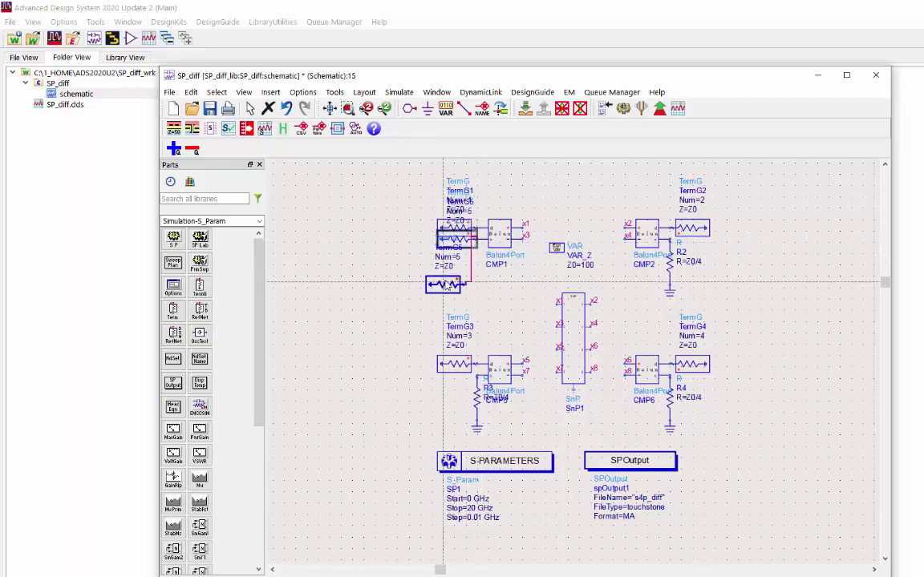
{"action": "left_click", "coordinate": [443, 290]}
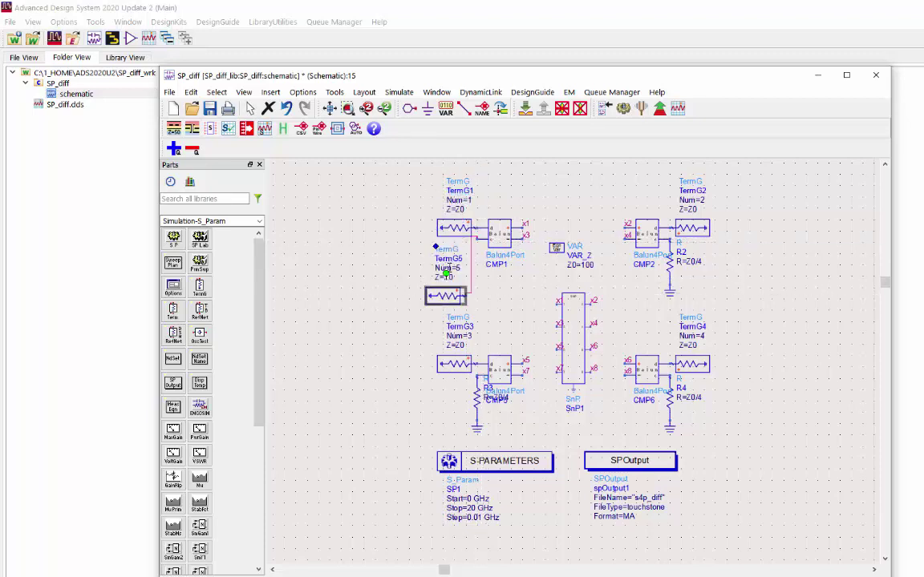
- Set the new terminal TermG5's impedance to Z=25
{"action": "double_click", "coordinate": [451, 277]}
{"action": "type", "text": "25"}
{"action": "left_click", "coordinate": [409, 255]}
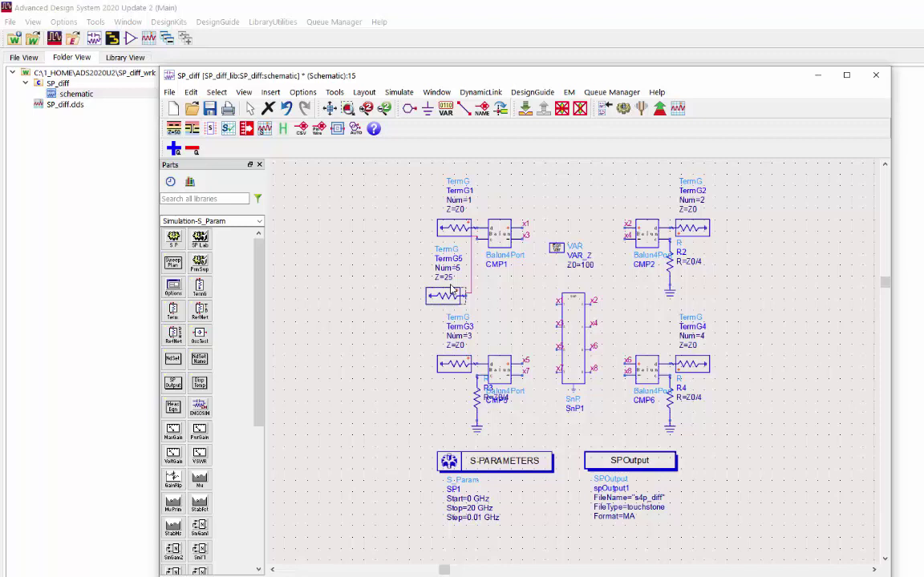